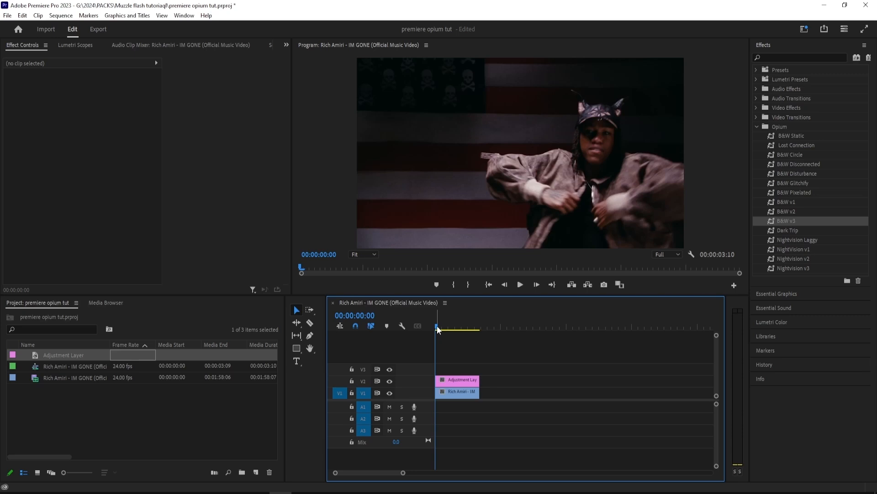
Step: Apply the B&W v3 preset to the adjustment layer and preview the look further along the clip
{"action": "left_click_drag", "start_coordinate": [797, 219], "coordinate": [459, 380]}
{"action": "key", "text": "ctrl+z"}
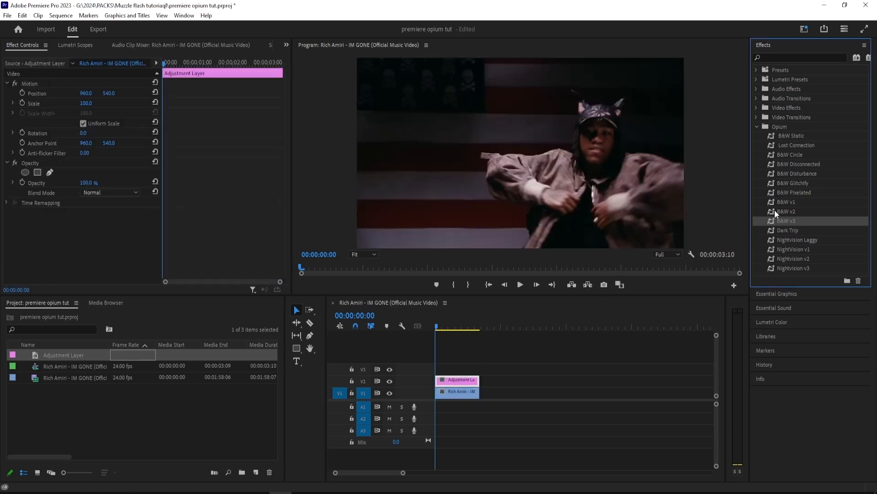
{"action": "left_click", "coordinate": [789, 134]}
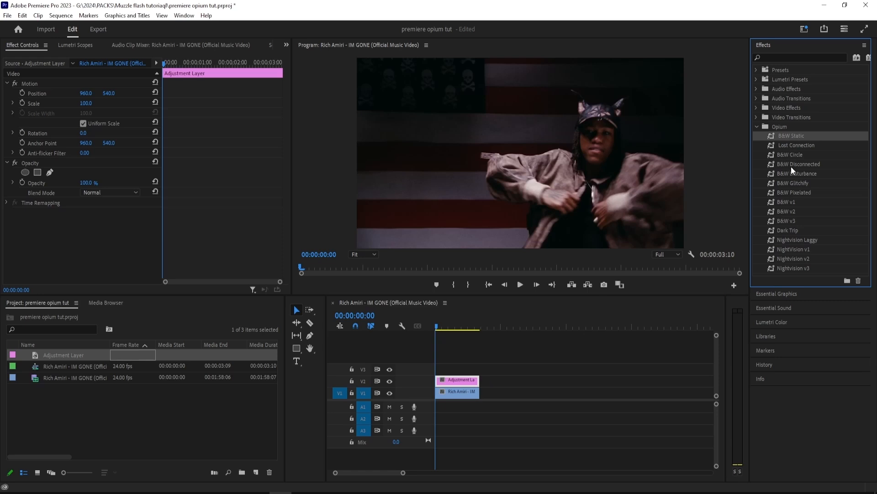
{"action": "left_click", "coordinate": [790, 221]}
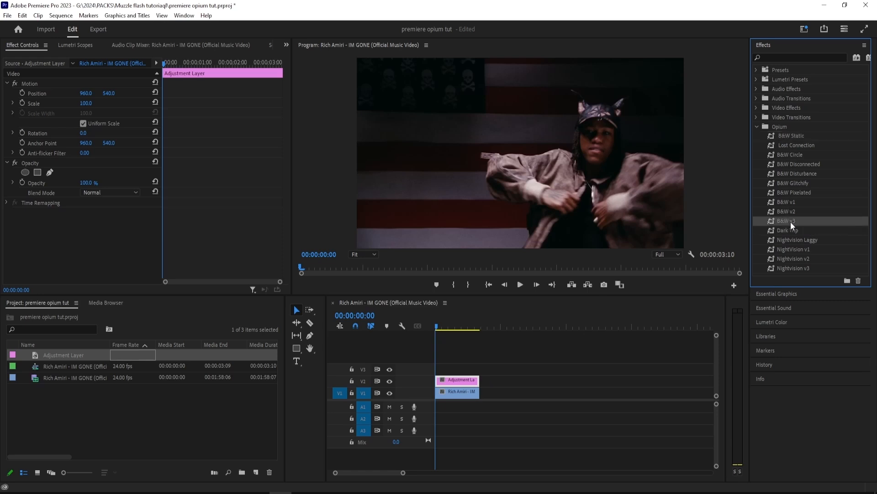
{"action": "left_click_drag", "start_coordinate": [804, 223], "coordinate": [451, 381]}
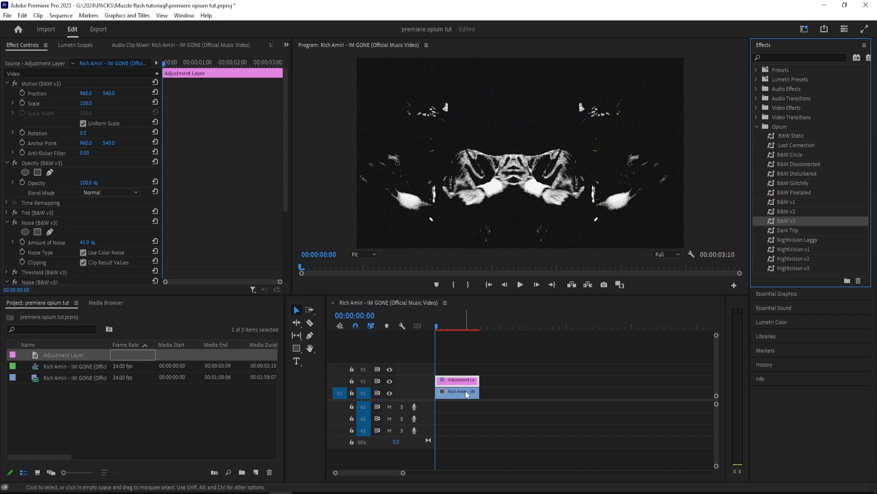
{"action": "left_click", "coordinate": [436, 324]}
{"action": "left_click_drag", "start_coordinate": [445, 324], "coordinate": [453, 326]}
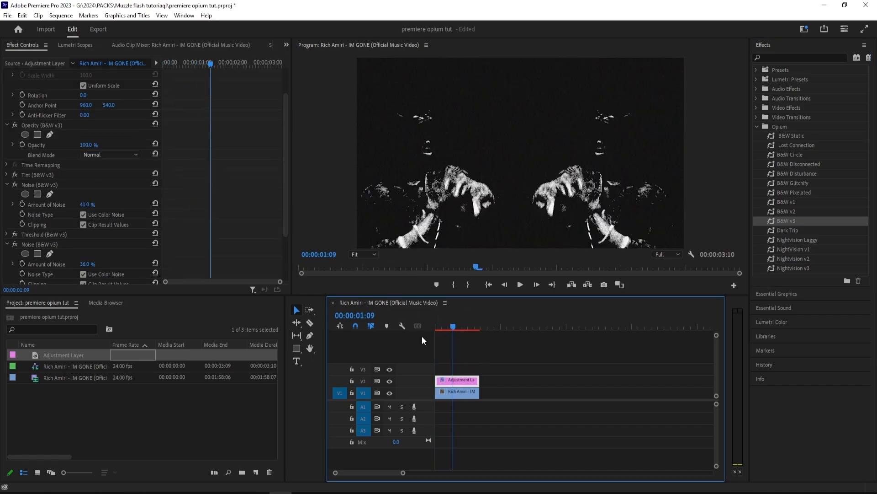
Step: Lower the Level of the adjustment layer's Threshold (B&W v3) effect
{"action": "left_click", "coordinate": [20, 235]}
{"action": "left_click", "coordinate": [7, 235]}
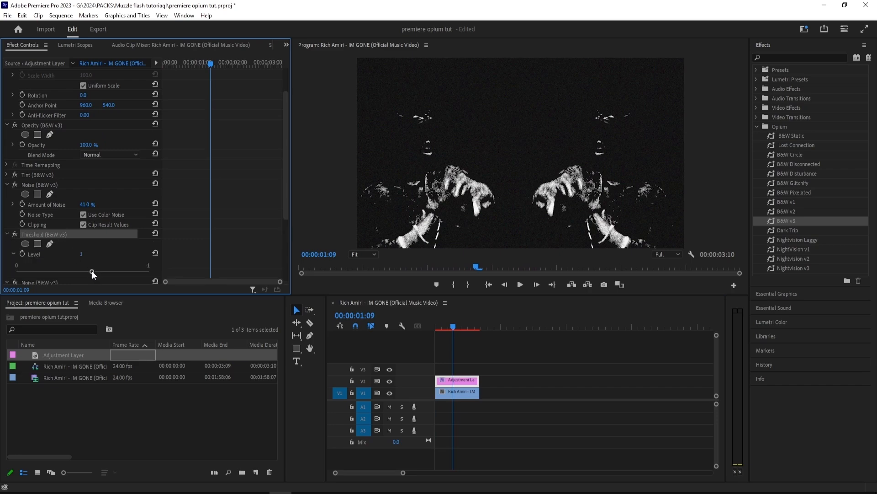
{"action": "left_click_drag", "start_coordinate": [91, 271], "coordinate": [64, 273]}
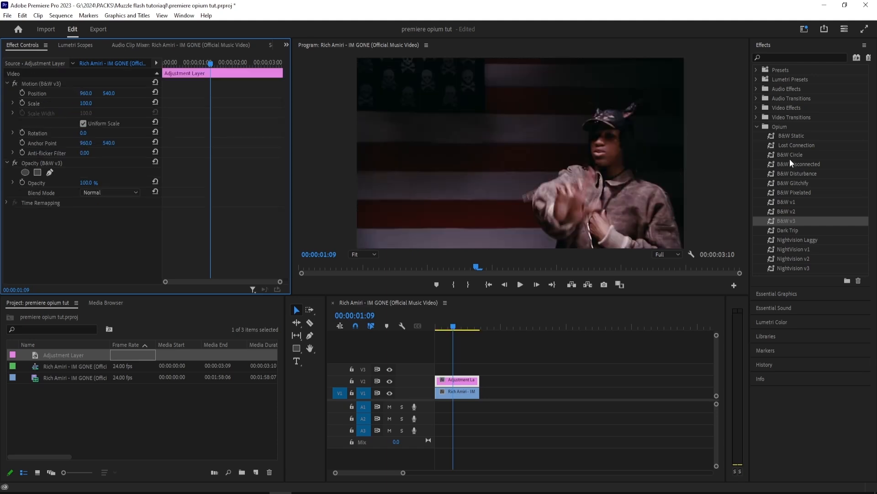
Step: Try the B&W Circle, Dark Trip and Nightvision Laggy presets one after another on the adjustment layer
{"action": "left_click_drag", "start_coordinate": [795, 154], "coordinate": [471, 381]}
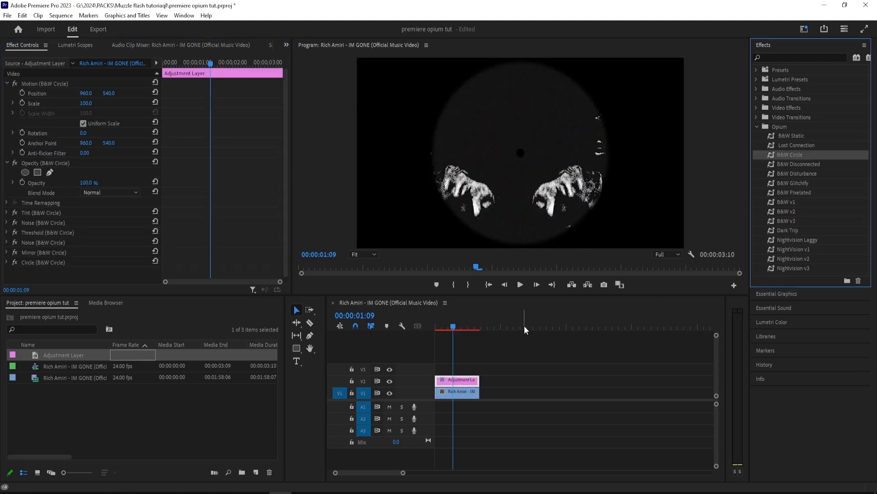
{"action": "key", "text": "ctrl+z"}
{"action": "left_click_drag", "start_coordinate": [805, 231], "coordinate": [467, 386]}
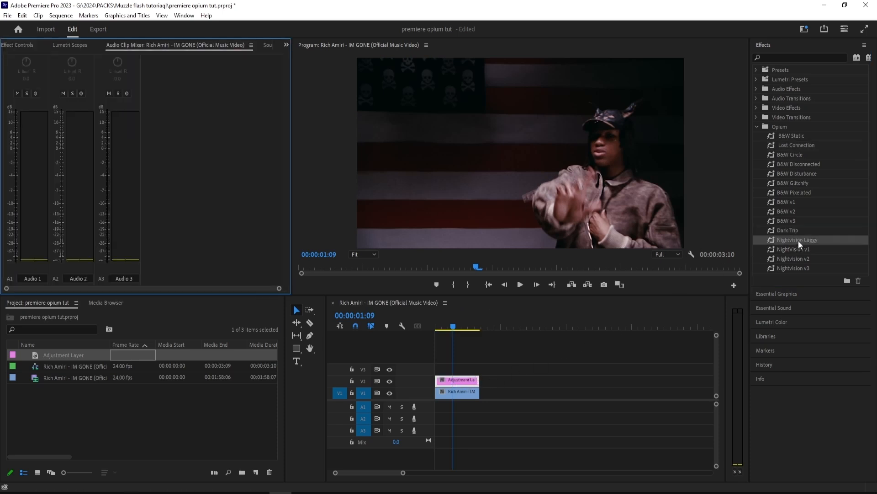
{"action": "left_click_drag", "start_coordinate": [798, 240], "coordinate": [459, 380]}
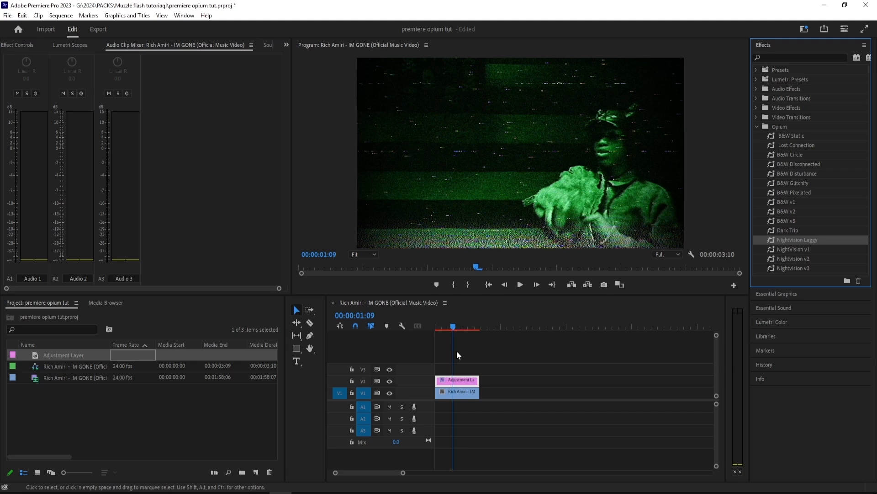
{"action": "left_click_drag", "start_coordinate": [454, 326], "coordinate": [463, 328]}
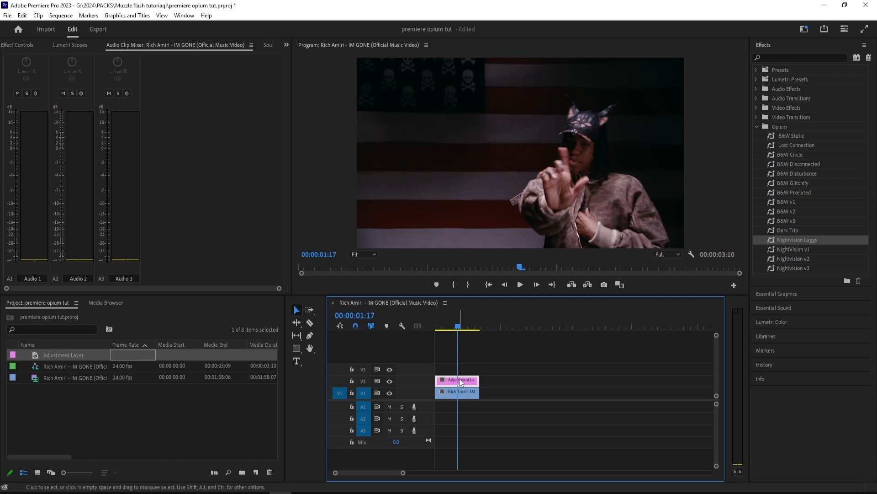
Step: Find the Color Correction Tint effect and apply it to the adjustment layer
{"action": "left_click", "coordinate": [29, 45]}
{"action": "left_click", "coordinate": [57, 163]}
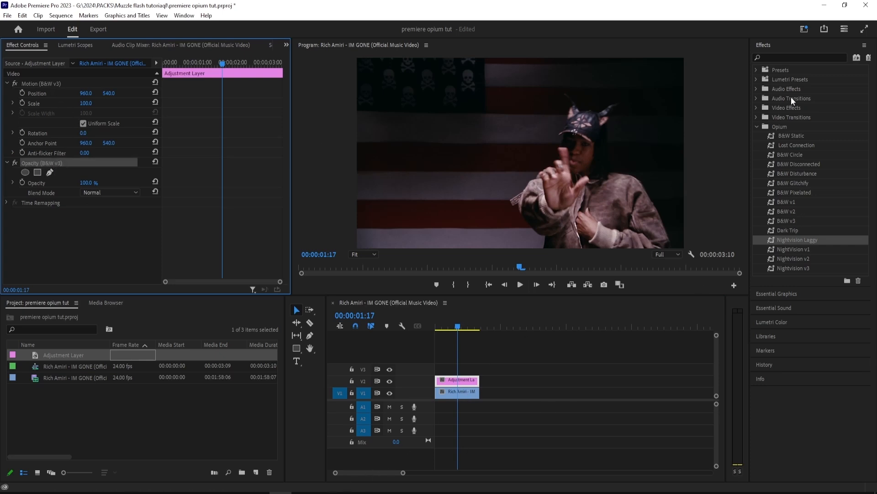
{"action": "left_click", "coordinate": [782, 56]}
{"action": "type", "text": "tint"}
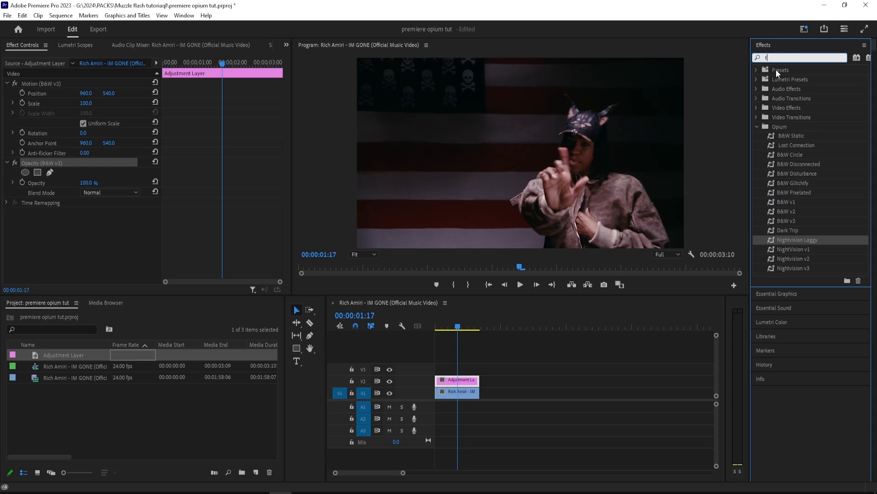
{"action": "left_click_drag", "start_coordinate": [786, 259], "coordinate": [464, 384]}
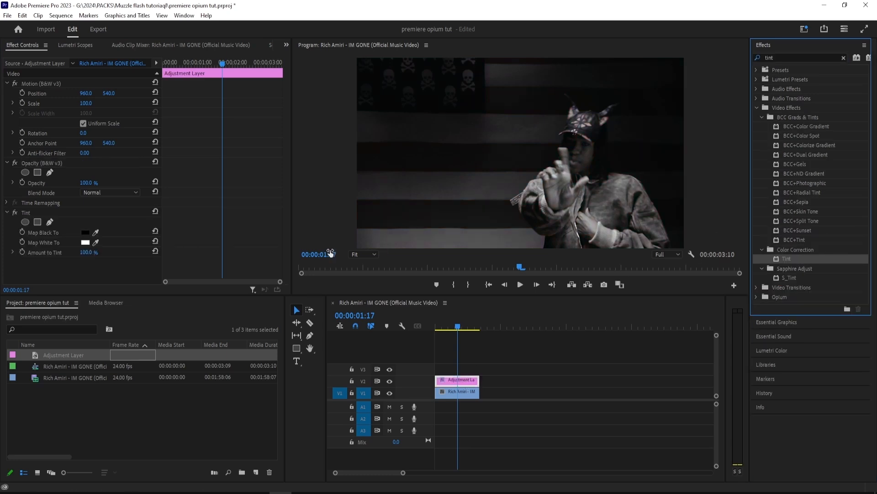
Step: Apply the Noise effect to the adjustment layer, set Amount of Noise to 41%, and preview from the sequence start
{"action": "left_click", "coordinate": [787, 56]}
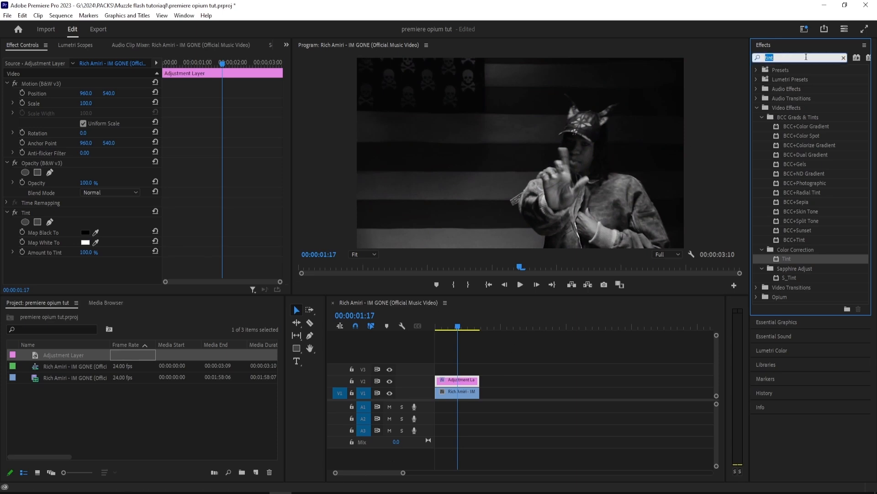
{"action": "type", "text": "r"}
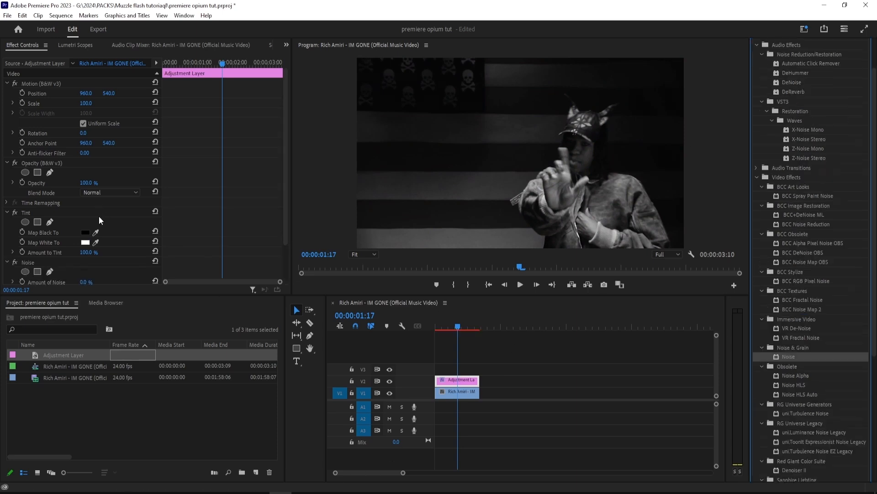
{"action": "scroll", "coordinate": [99, 216], "scroll_direction": "down", "scroll_amount": 3}
{"action": "mouse_move", "coordinate": [86, 255]}
{"action": "left_mouse_down"}
{"action": "mouse_move", "coordinate": [117, 255]}
{"action": "mouse_move", "coordinate": [93, 255]}
{"action": "left_mouse_up"}
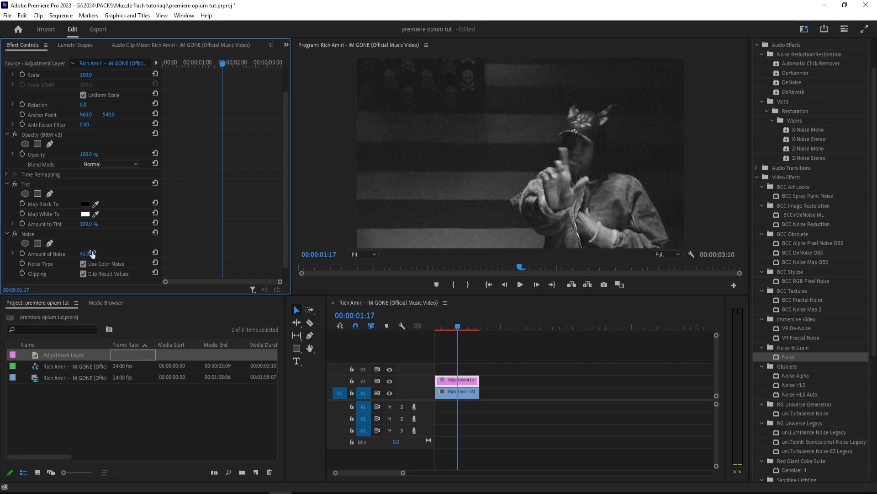
{"action": "left_click_drag", "start_coordinate": [465, 320], "coordinate": [424, 324]}
{"action": "key", "text": "space"}
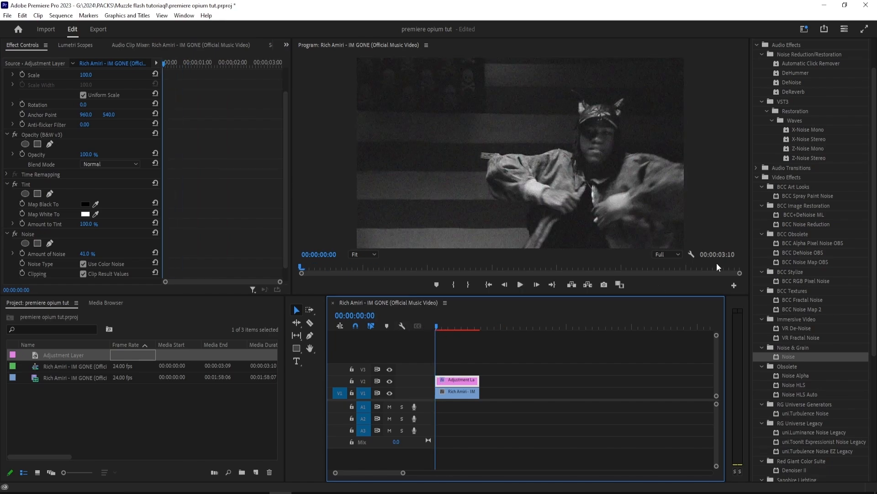
Step: Search the effects for "thresh" and apply the Obsolete Threshold effect to the adjustment layer
{"action": "left_click", "coordinate": [783, 58]}
{"action": "type", "text": "t"}
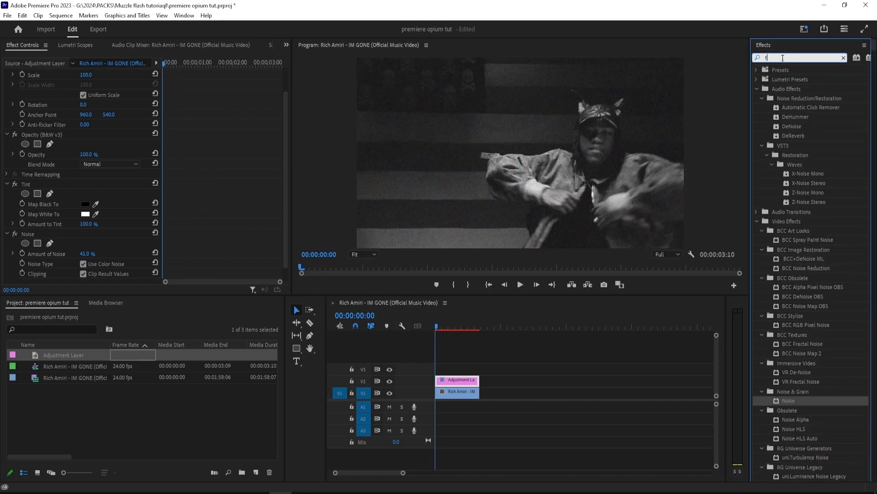
{"action": "type", "text": "hresh"}
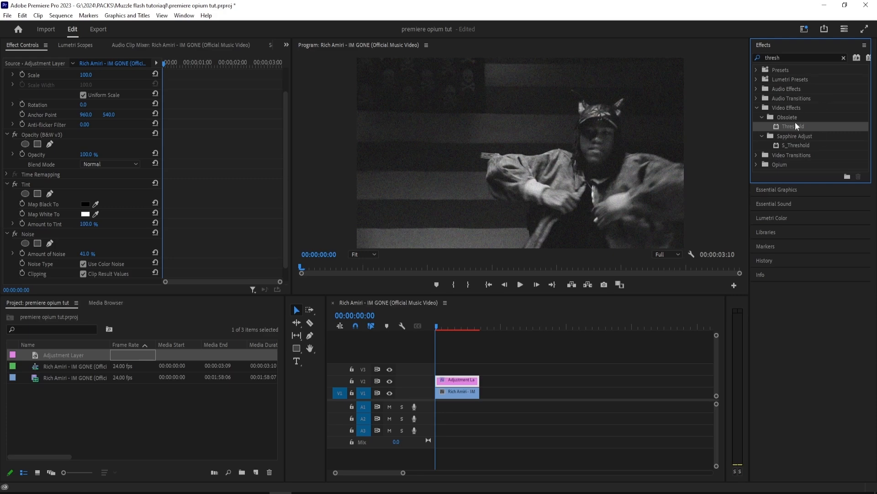
{"action": "left_click_drag", "start_coordinate": [797, 127], "coordinate": [457, 383]}
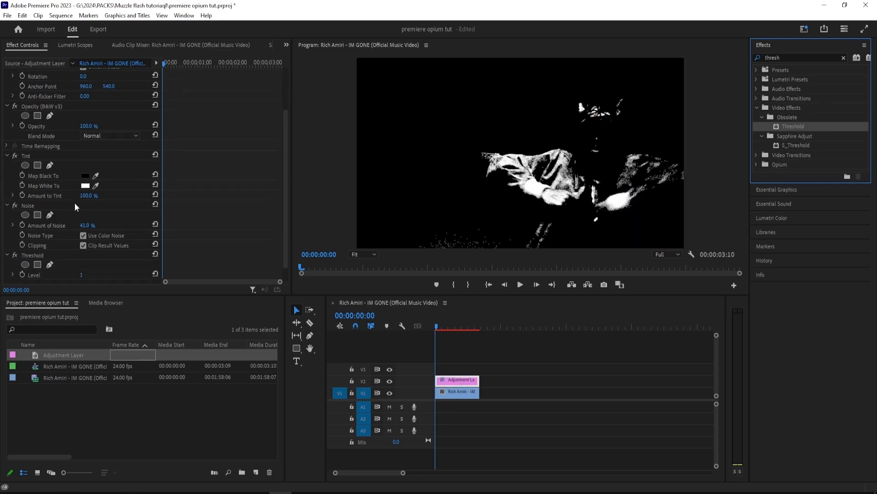
Step: Lower the Threshold Level to about a third of its slider range and check the look further along the clip
{"action": "scroll", "coordinate": [75, 202], "scroll_direction": "down", "scroll_amount": 3}
{"action": "left_click", "coordinate": [13, 258]}
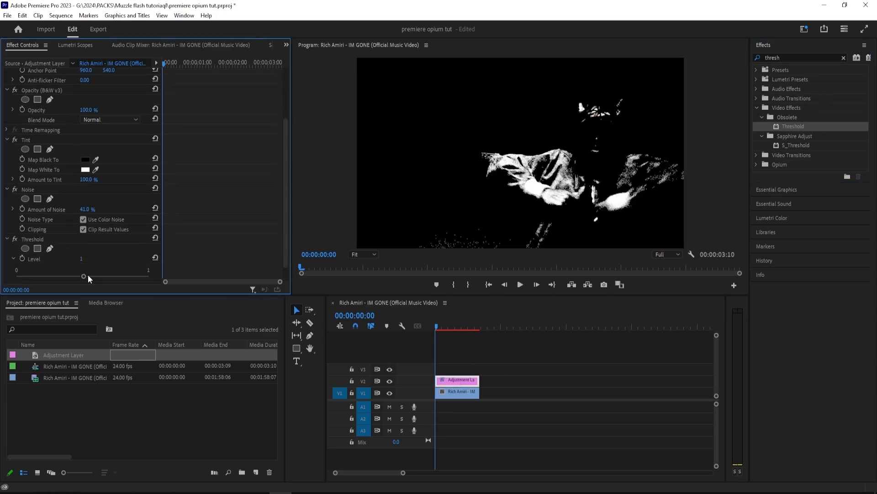
{"action": "left_click_drag", "start_coordinate": [86, 276], "coordinate": [62, 275]}
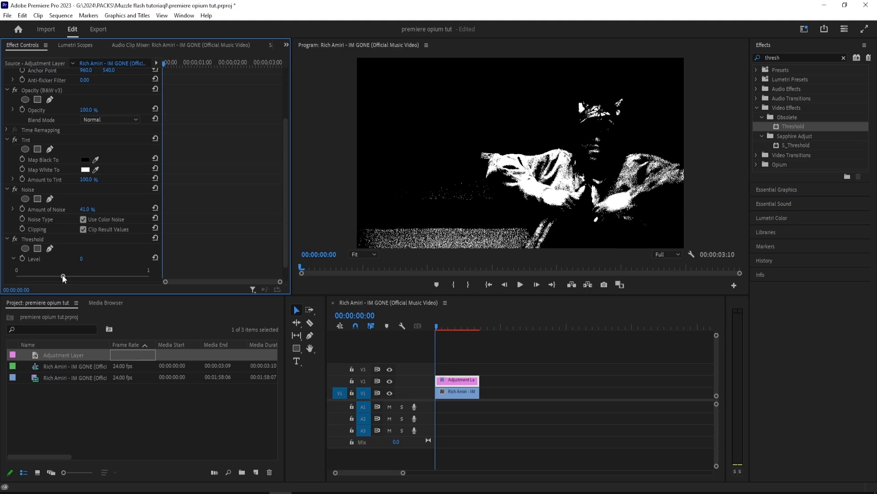
{"action": "left_click_drag", "start_coordinate": [439, 325], "coordinate": [456, 325]}
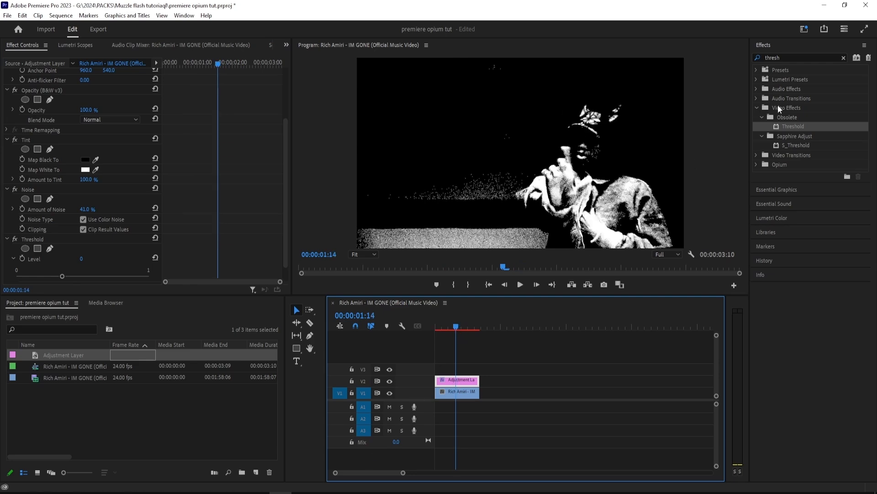
Step: Add a second Noise effect from Noise & Grain to the adjustment layer, after the Threshold effect
{"action": "left_click", "coordinate": [803, 56]}
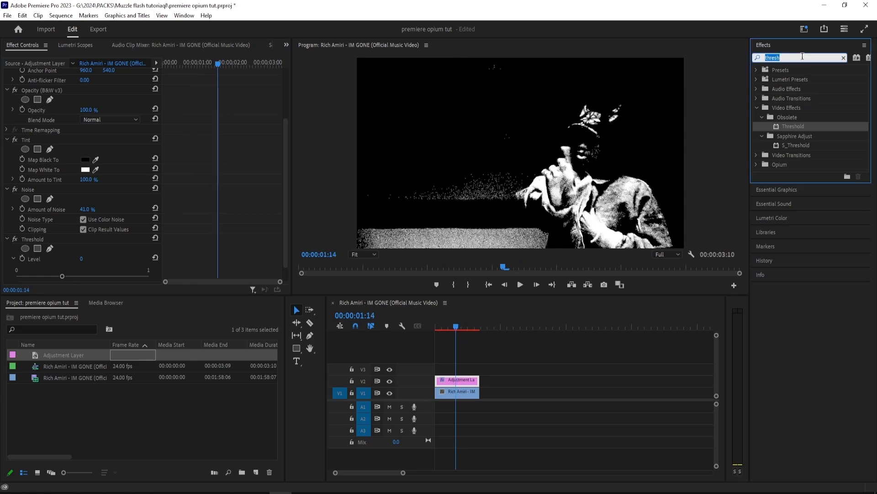
{"action": "type", "text": "noise"}
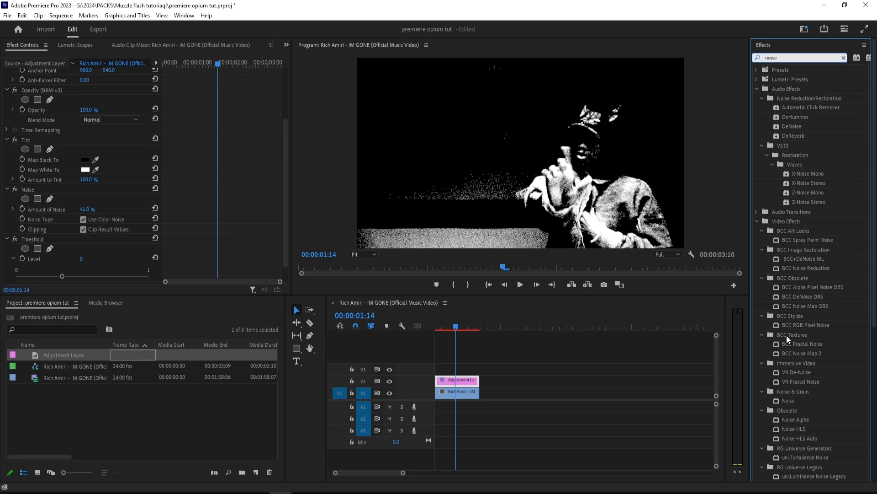
{"action": "scroll", "coordinate": [811, 306], "scroll_direction": "down", "scroll_amount": 8}
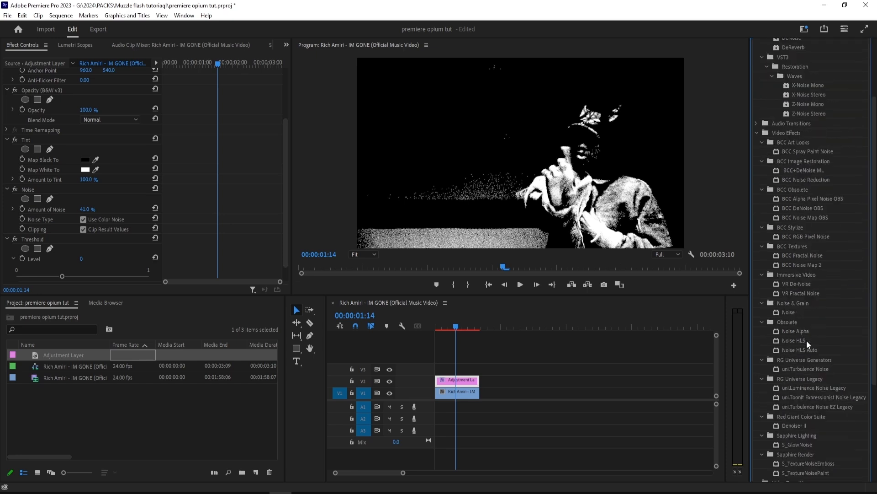
{"action": "left_click_drag", "start_coordinate": [799, 311], "coordinate": [457, 381]}
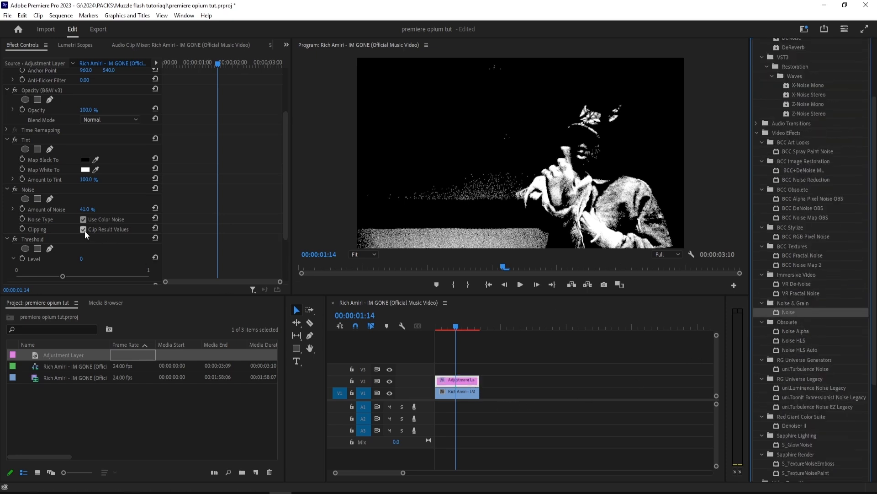
Step: Set the second Noise effect's Amount of Noise to 22% and check the result at an earlier frame
{"action": "scroll", "coordinate": [84, 230], "scroll_direction": "down", "scroll_amount": 3}
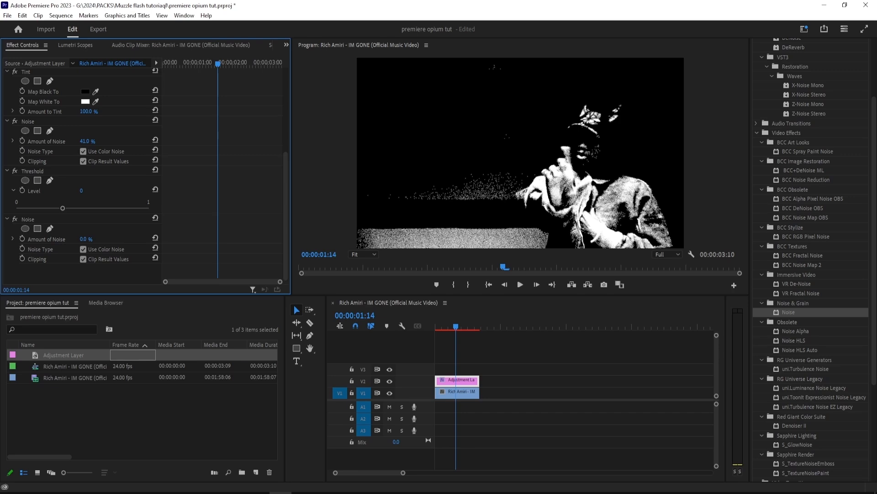
{"action": "mouse_move", "coordinate": [85, 239]}
{"action": "left_mouse_down"}
{"action": "mouse_move", "coordinate": [108, 239]}
{"action": "mouse_move", "coordinate": [95, 239]}
{"action": "left_mouse_up"}
{"action": "left_click", "coordinate": [511, 371]}
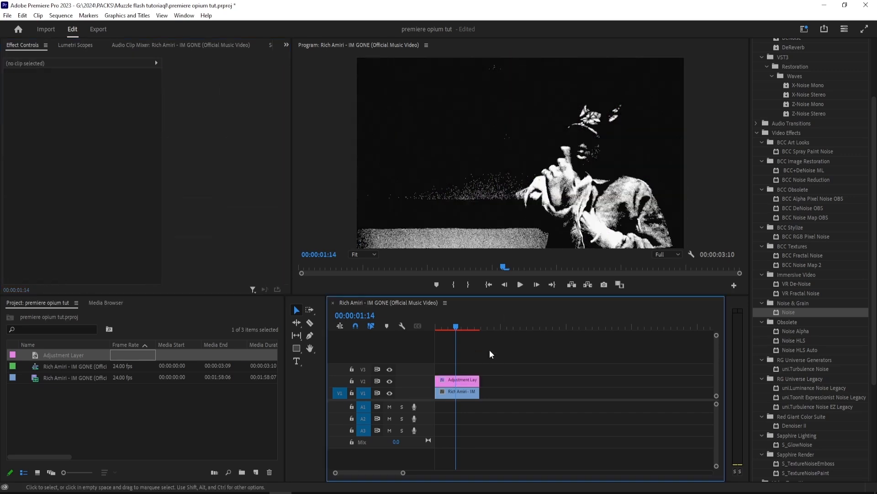
{"action": "left_click_drag", "start_coordinate": [458, 326], "coordinate": [451, 326]}
{"action": "left_click", "coordinate": [470, 355]}
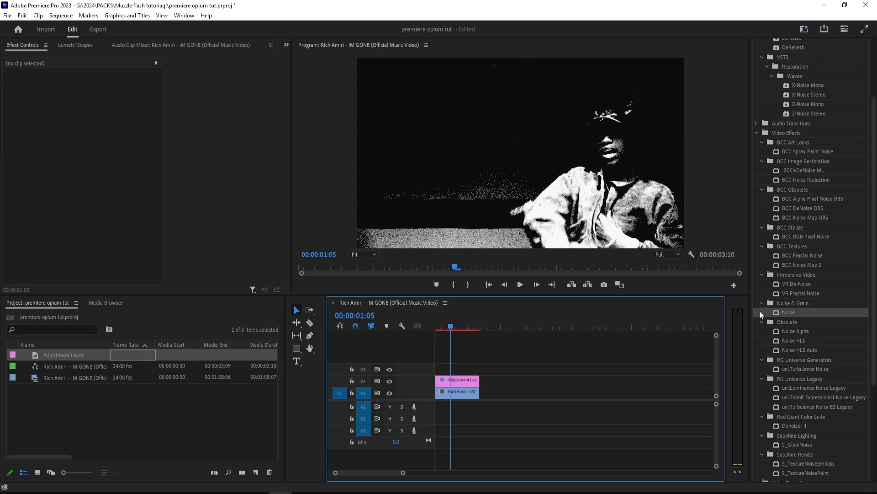
Step: Search the effects for "gaus" and apply the Blur & Sharpen Gaussian Blur effect to the adjustment layer
{"action": "scroll", "coordinate": [775, 322], "scroll_direction": "up", "scroll_amount": 2}
{"action": "scroll", "coordinate": [802, 278], "scroll_direction": "up", "scroll_amount": 2}
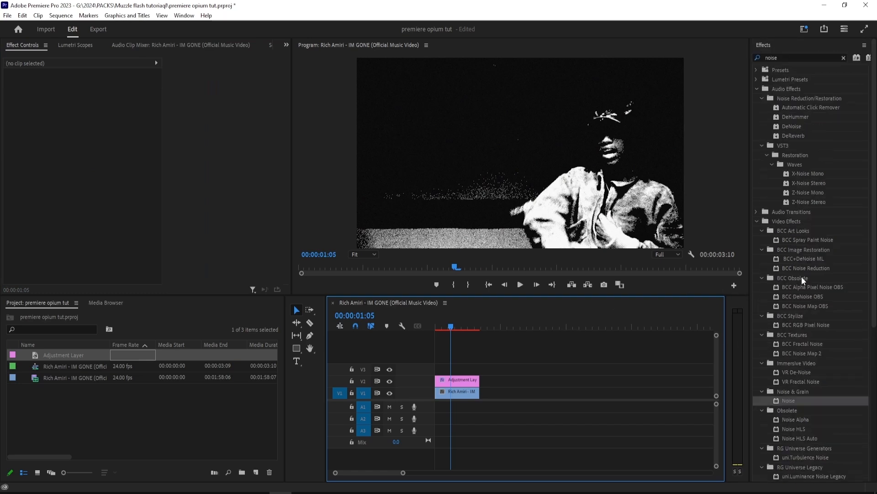
{"action": "left_click", "coordinate": [786, 59]}
{"action": "double_click", "coordinate": [785, 59]}
{"action": "type", "text": "gaus"}
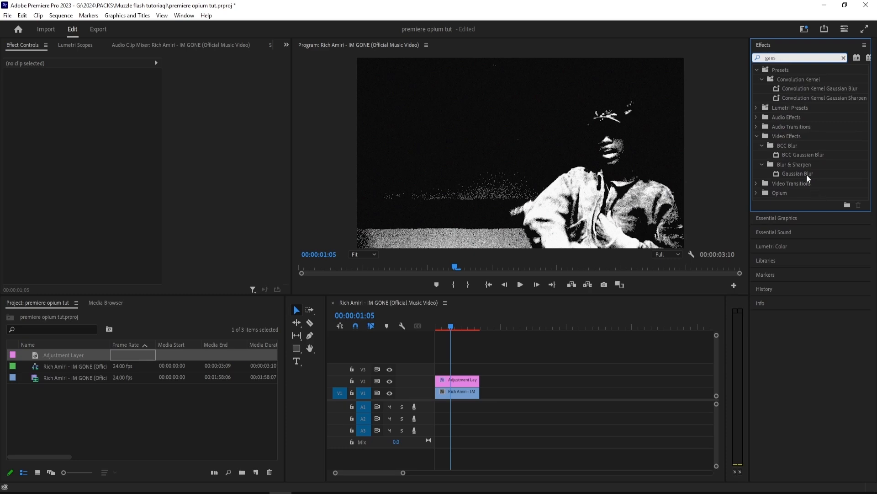
{"action": "left_click_drag", "start_coordinate": [807, 176], "coordinate": [447, 386]}
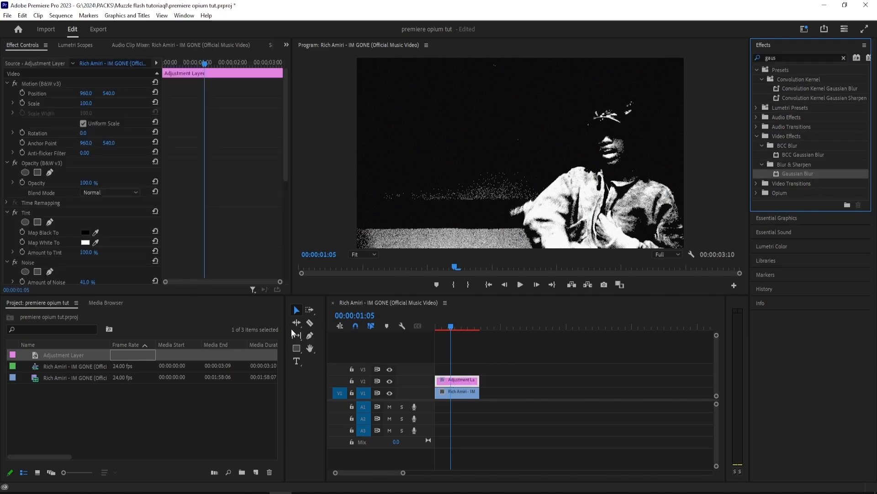
{"action": "scroll", "coordinate": [91, 246], "scroll_direction": "down", "scroll_amount": 5}
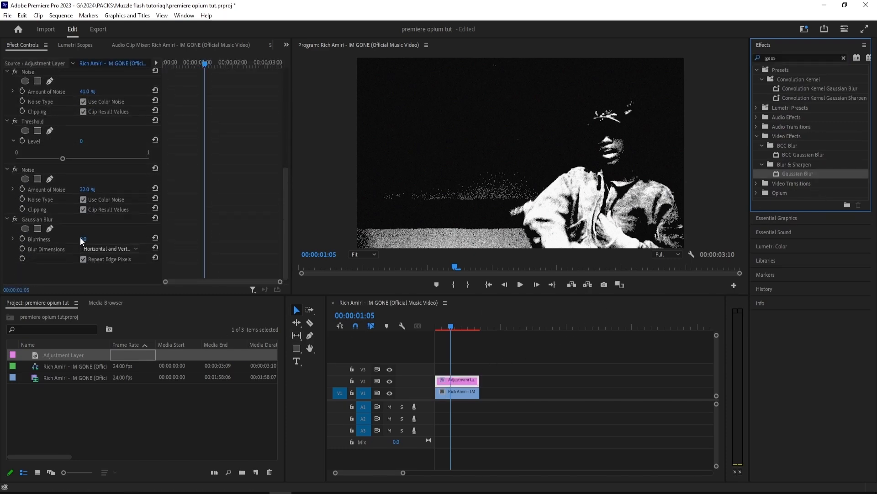
Step: Set the Gaussian Blur's Blurriness to 5.0 and place the effect between Threshold and the second Noise
{"action": "scroll", "coordinate": [81, 237], "scroll_direction": "down", "scroll_amount": 3}
{"action": "left_click_drag", "start_coordinate": [84, 238], "coordinate": [90, 239]}
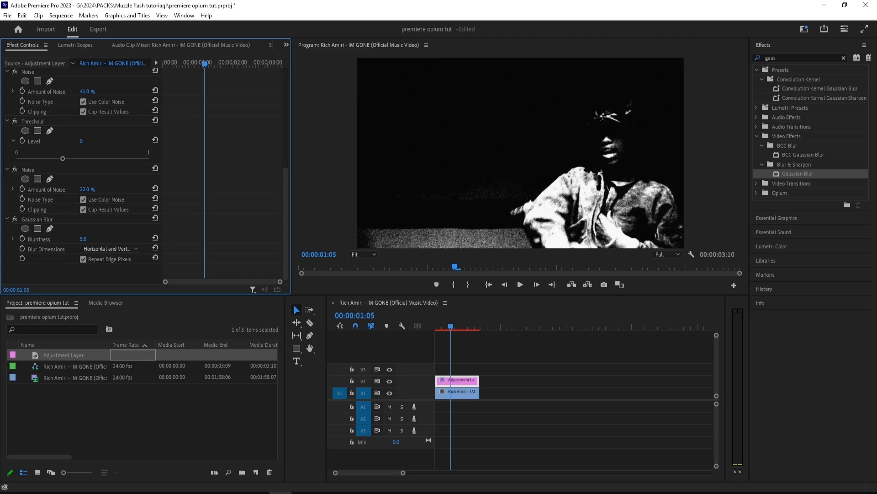
{"action": "left_click", "coordinate": [31, 219]}
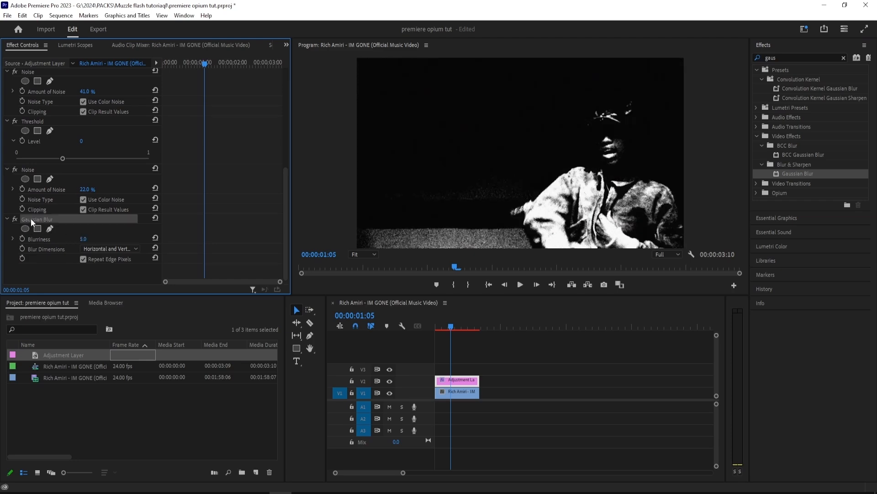
{"action": "left_click_drag", "start_coordinate": [34, 215], "coordinate": [42, 108]}
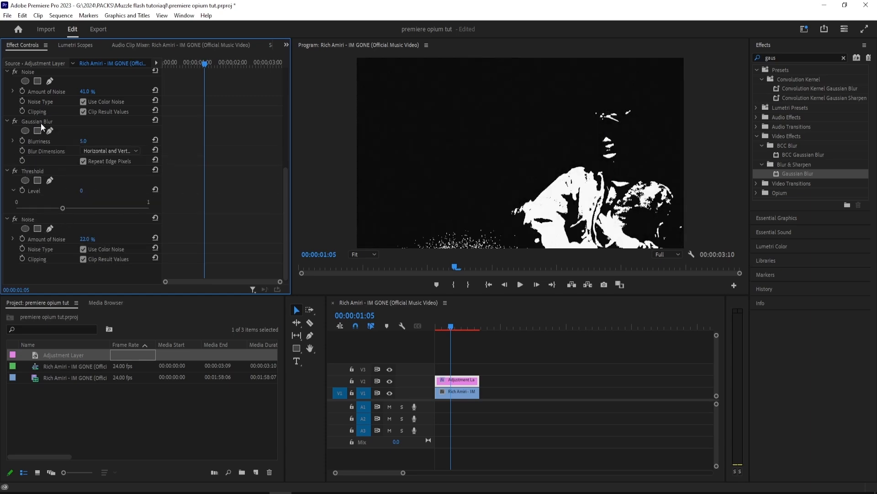
{"action": "key", "text": "ctrl+z"}
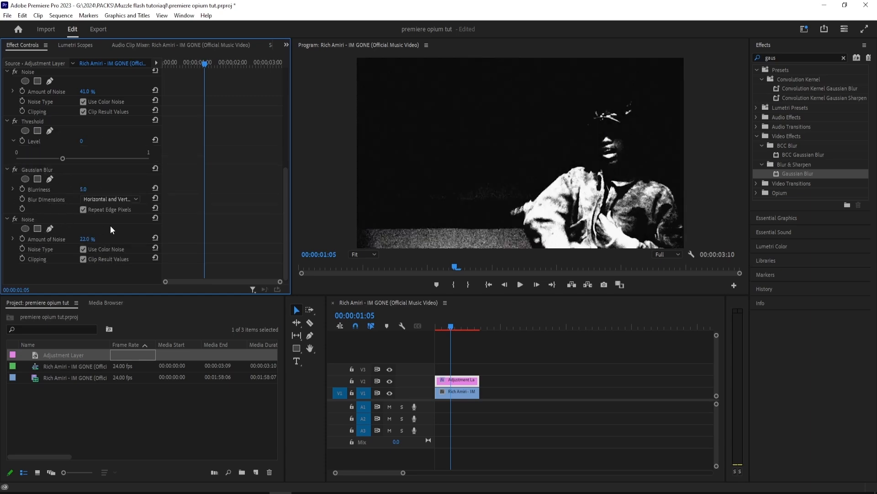
{"action": "left_click", "coordinate": [446, 326]}
{"action": "mouse_move", "coordinate": [444, 326]}
{"action": "left_mouse_down"}
{"action": "mouse_move", "coordinate": [411, 322]}
{"action": "mouse_move", "coordinate": [448, 327]}
{"action": "left_mouse_up"}
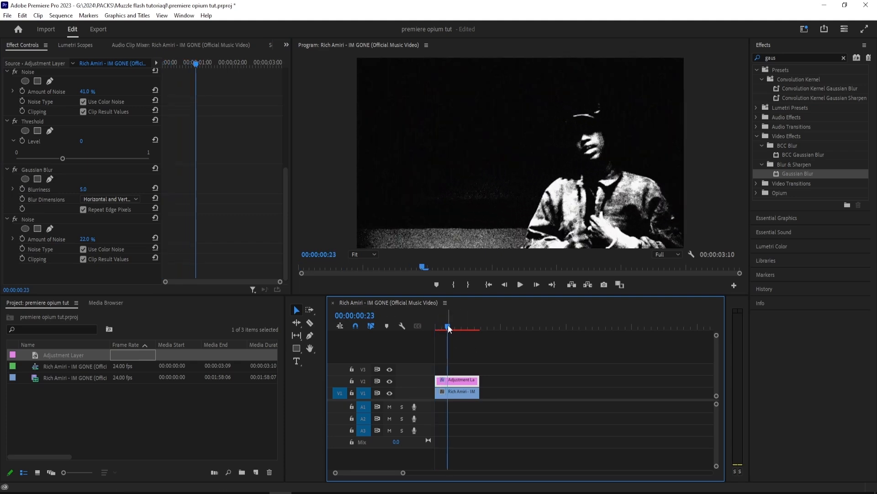
Step: Search the effects for "mirror" and apply the Mirror effect to the adjustment layer
{"action": "left_click", "coordinate": [815, 55]}
{"action": "double_click", "coordinate": [815, 55]}
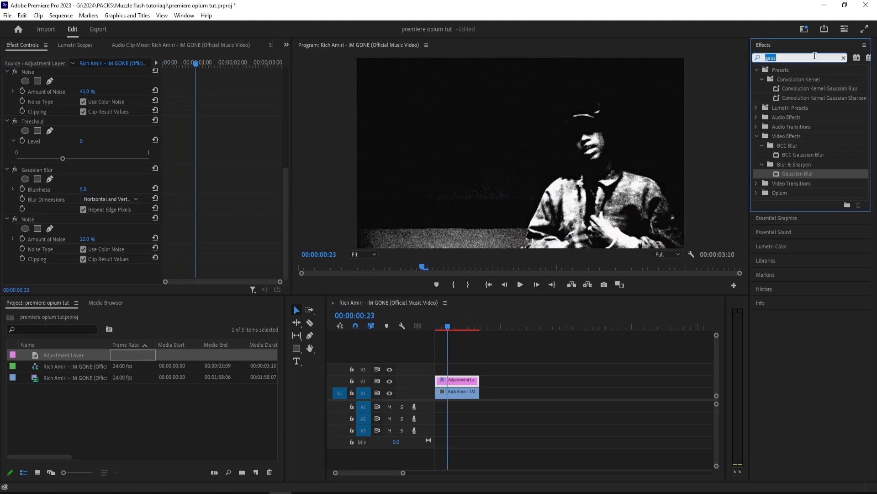
{"action": "type", "text": "mirror"}
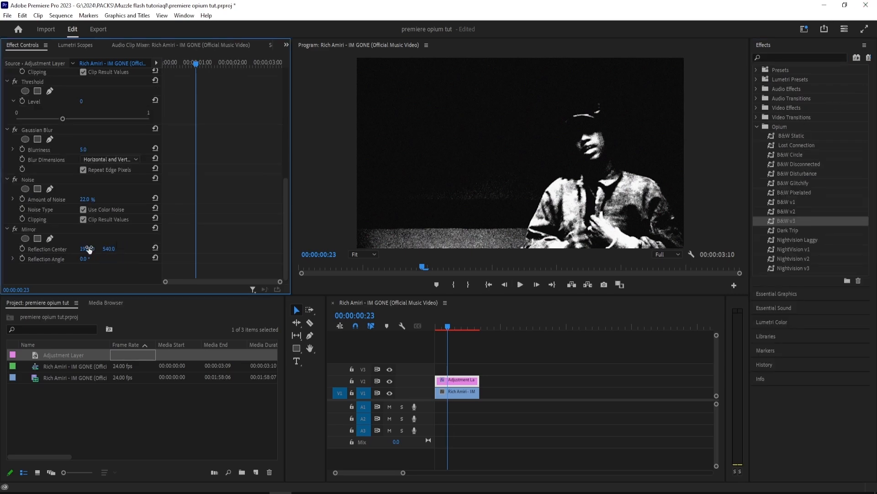
Step: Set Mirror's horizontal Reflection Center to 920 and its Reflection Angle to 180°, and play the clip from the start
{"action": "left_click", "coordinate": [90, 250]}
{"action": "type", "text": "920"}
{"action": "key", "text": "Return"}
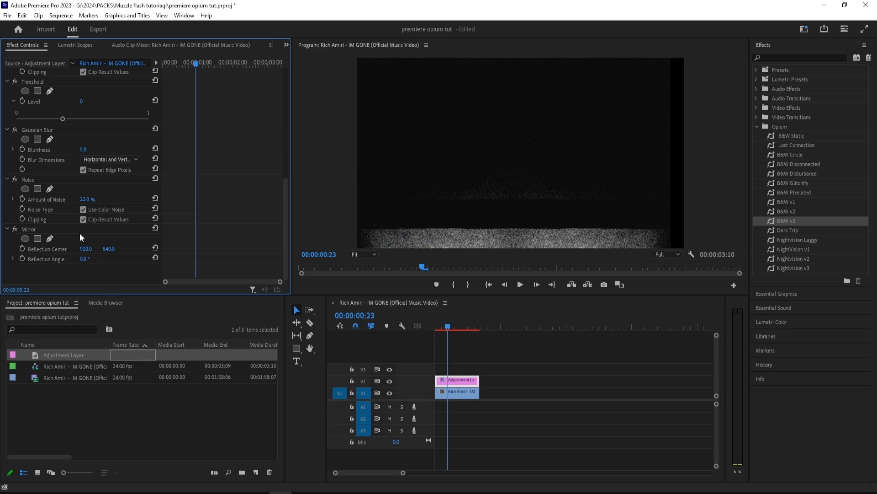
{"action": "left_click", "coordinate": [81, 260]}
{"action": "type", "text": "180"}
{"action": "key", "text": "Return"}
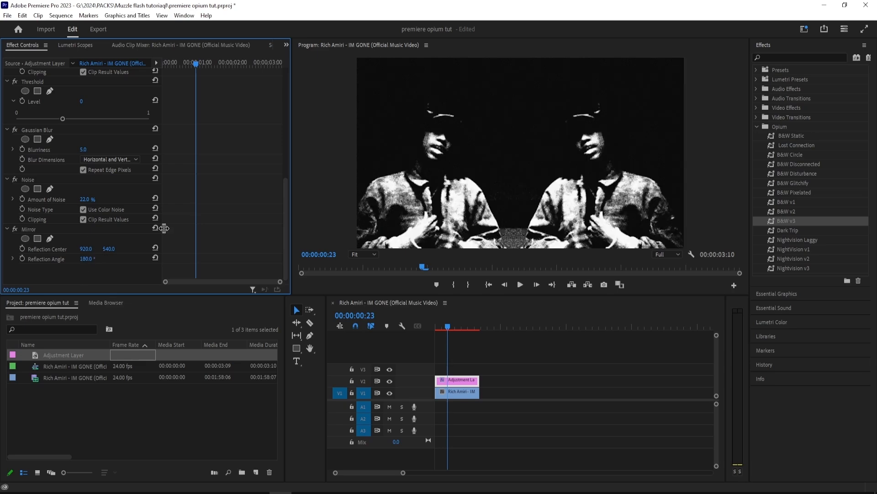
{"action": "mouse_move", "coordinate": [449, 326]}
{"action": "left_mouse_down"}
{"action": "mouse_move", "coordinate": [467, 326]}
{"action": "mouse_move", "coordinate": [416, 326]}
{"action": "mouse_move", "coordinate": [437, 326]}
{"action": "left_mouse_up"}
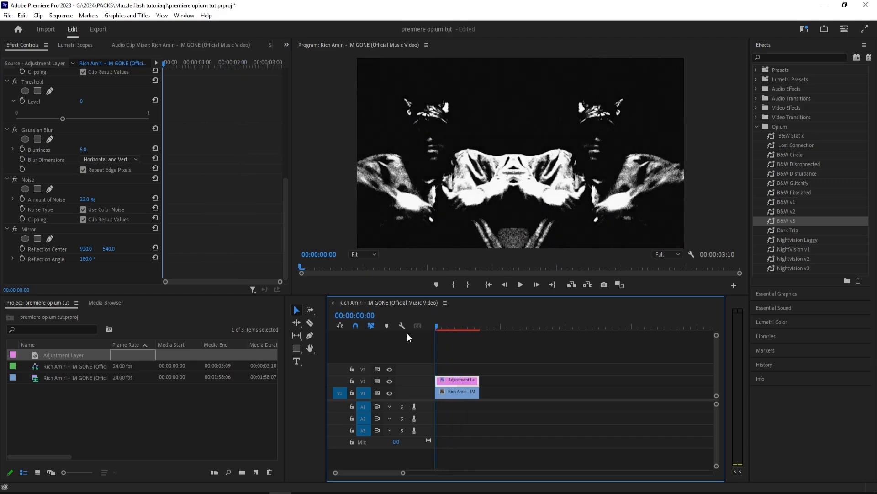
{"action": "key", "text": "space"}
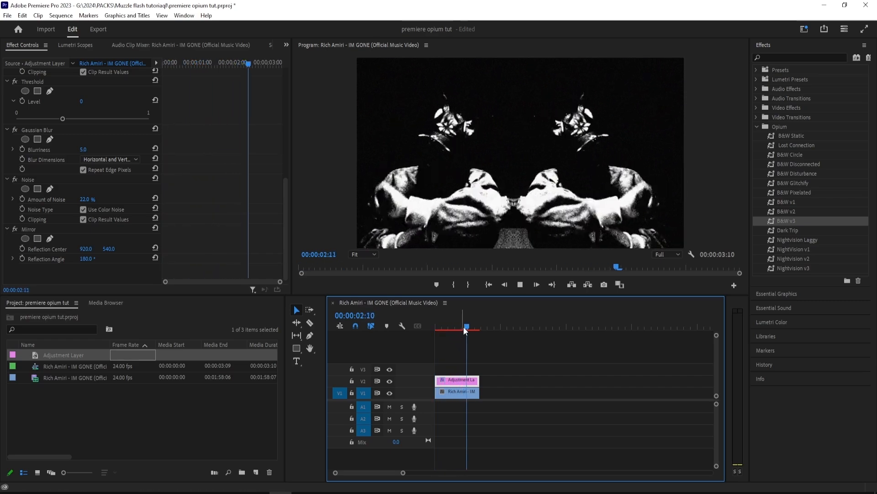
Step: Search the effects for "ntsc" and apply the Stylize effect NTSC-rs to the adjustment layer
{"action": "left_click", "coordinate": [774, 57]}
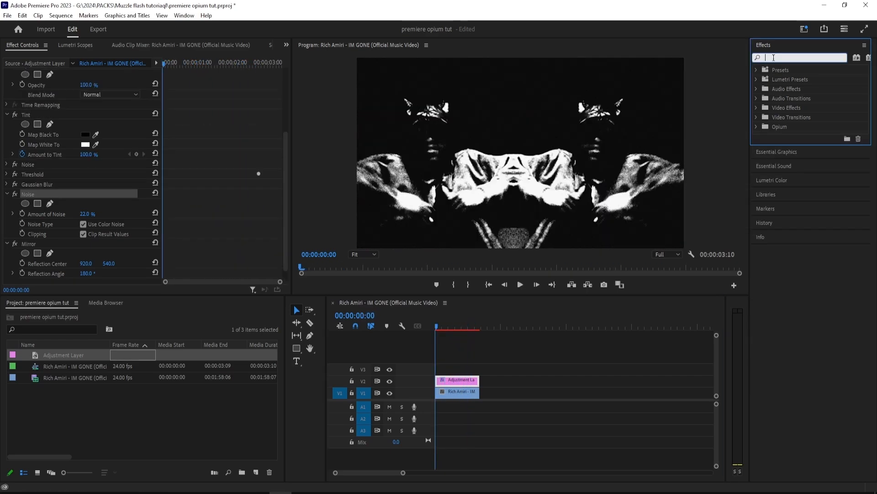
{"action": "type", "text": "ntsc"}
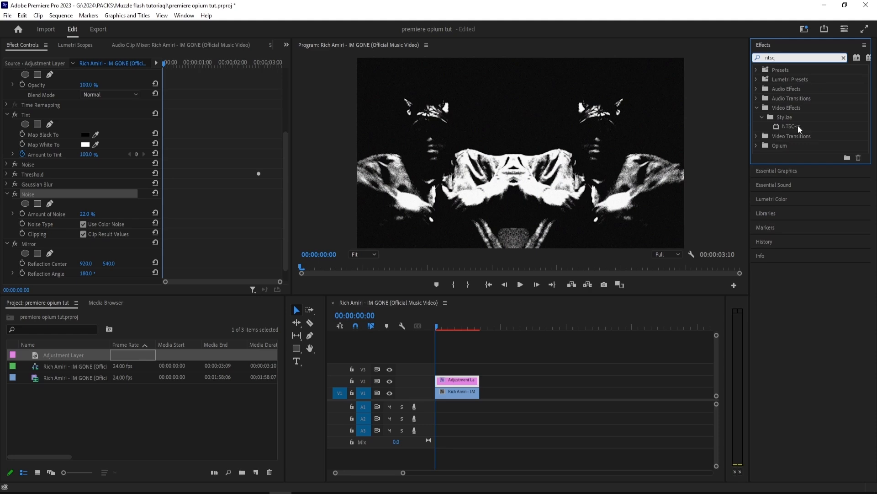
{"action": "left_click_drag", "start_coordinate": [798, 125], "coordinate": [459, 380]}
{"action": "scroll", "coordinate": [47, 167], "scroll_direction": "down", "scroll_amount": 1}
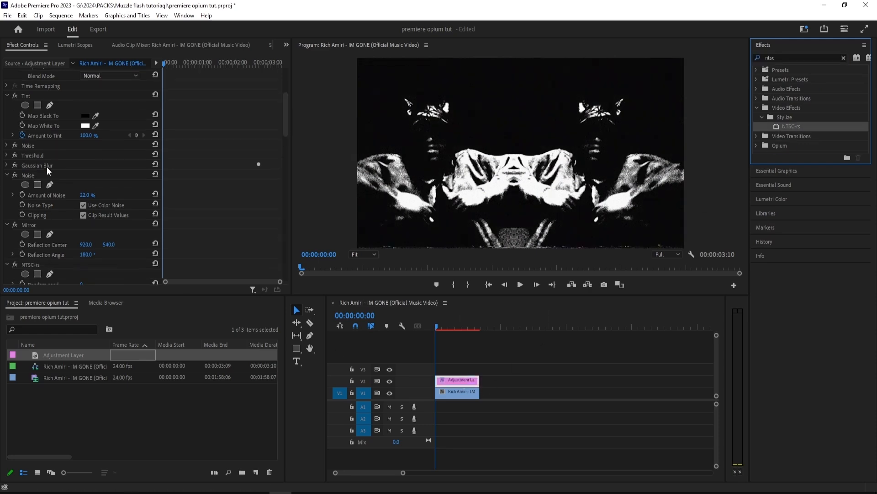
{"action": "scroll", "coordinate": [72, 211], "scroll_direction": "down", "scroll_amount": 6}
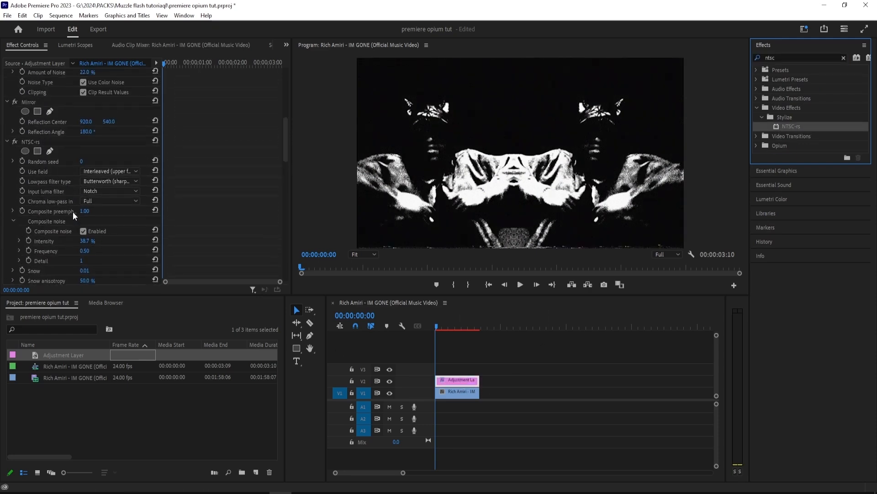
{"action": "scroll", "coordinate": [73, 212], "scroll_direction": "up", "scroll_amount": 2}
Step: Three frames into the clip, set NTSC-rs Composite noise Frequency to 1.00 and Detail to 3, and Snow to 5.00
{"action": "key", "text": "Right"}
{"action": "key", "text": "Right"}
{"action": "key", "text": "Right"}
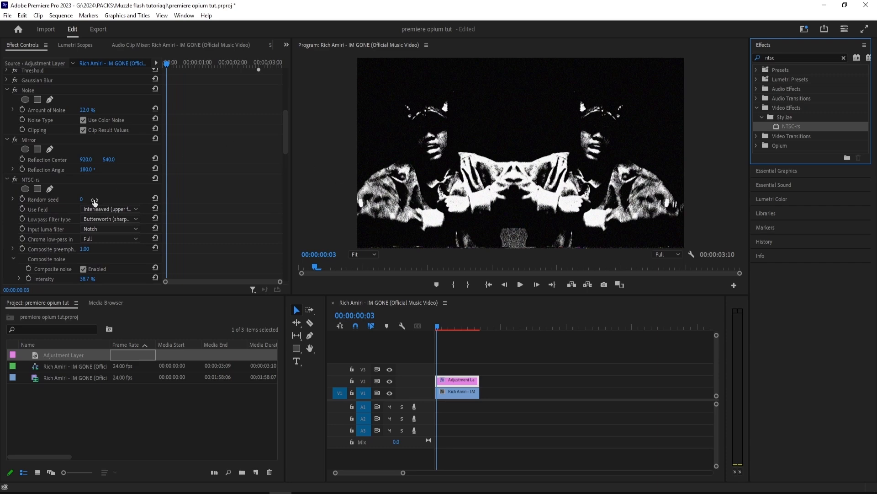
{"action": "left_click", "coordinate": [81, 201]}
{"action": "scroll", "coordinate": [129, 204], "scroll_direction": "down", "scroll_amount": 5}
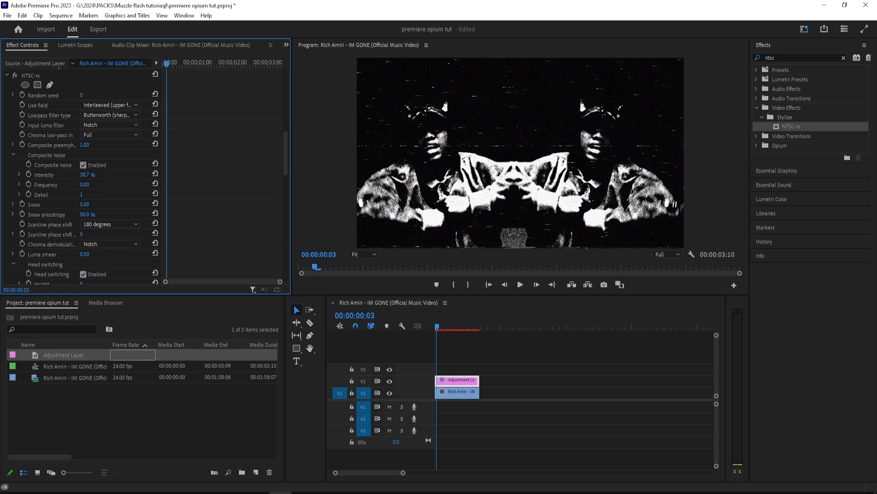
{"action": "left_click", "coordinate": [83, 195]}
{"action": "type", "text": "3"}
{"action": "left_click", "coordinate": [149, 186]}
{"action": "scroll", "coordinate": [118, 198], "scroll_direction": "down", "scroll_amount": 3}
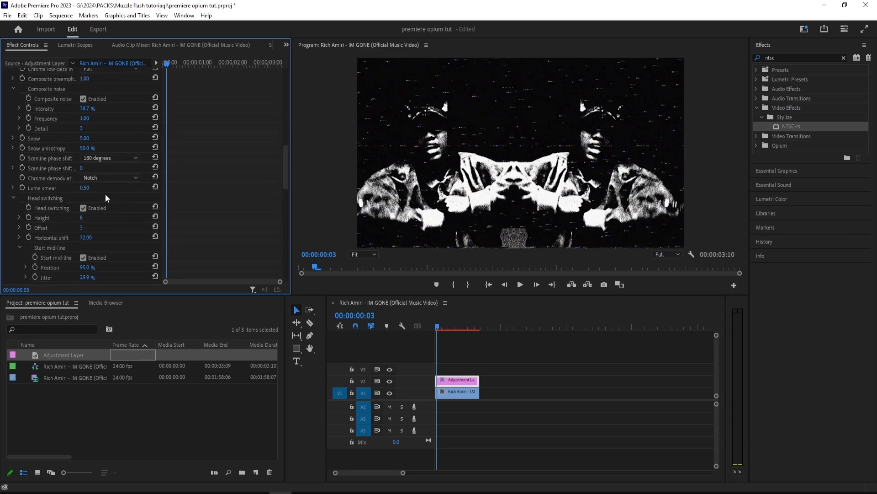
Step: Set the NTSC-rs Tracking noise Height to 52 and its Snow intensity to 0.60
{"action": "scroll", "coordinate": [85, 230], "scroll_direction": "down", "scroll_amount": 4}
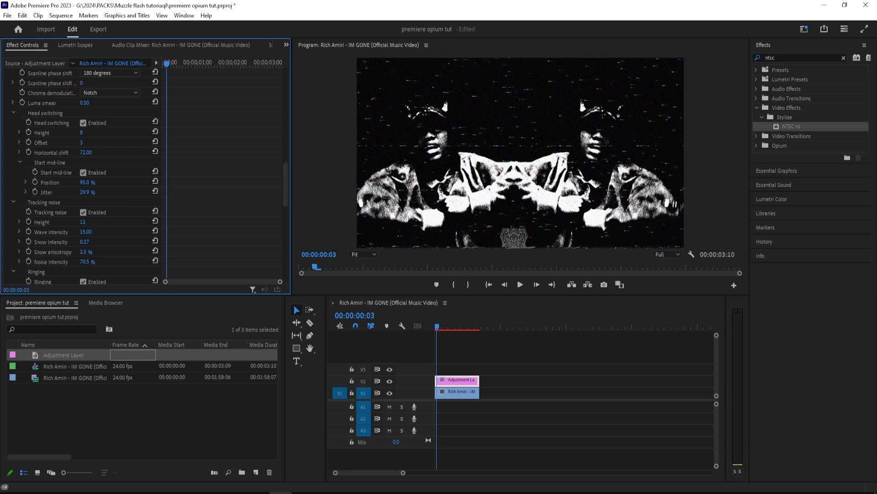
{"action": "left_click_drag", "start_coordinate": [177, 222], "coordinate": [303, 223]}
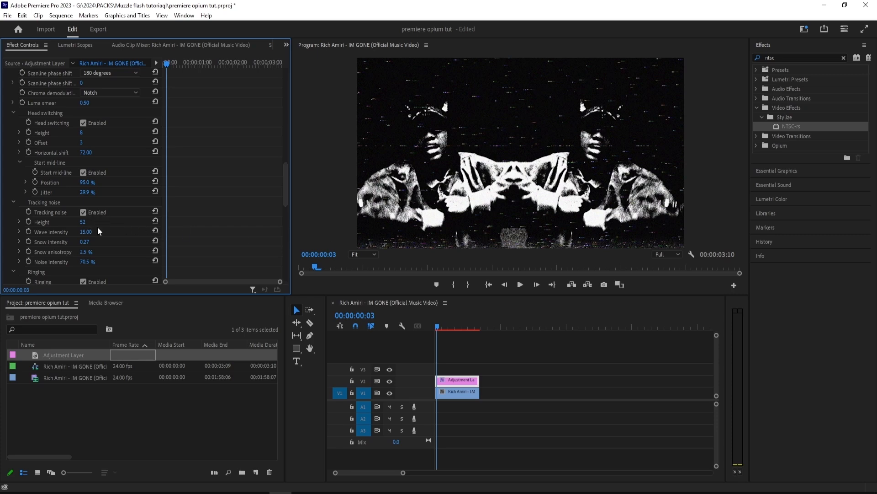
{"action": "left_click_drag", "start_coordinate": [85, 241], "coordinate": [93, 242]}
{"action": "key", "text": "ctrl+z"}
{"action": "left_click", "coordinate": [84, 241]}
{"action": "type", "text": "0.6"}
{"action": "key", "text": "Return"}
{"action": "scroll", "coordinate": [91, 185], "scroll_direction": "down", "scroll_amount": 3}
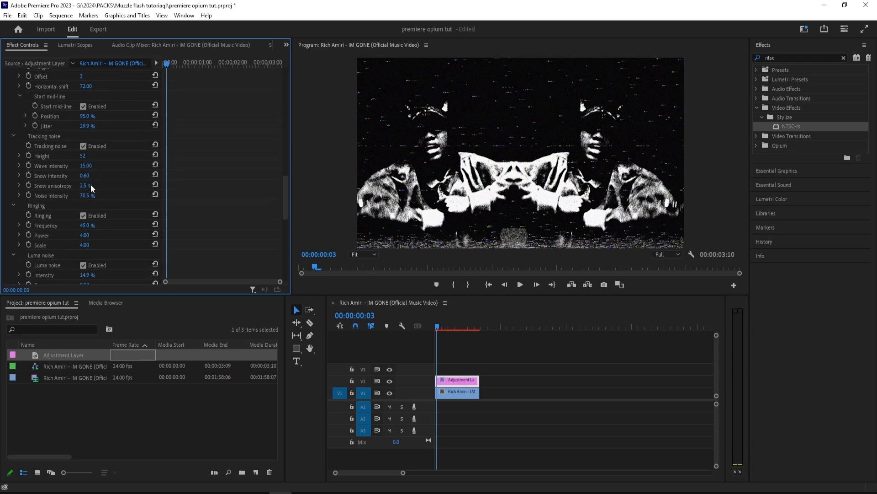
Step: Review the remaining NTSC-rs settings and play the clip from the start to check the look
{"action": "scroll", "coordinate": [91, 184], "scroll_direction": "down", "scroll_amount": 11}
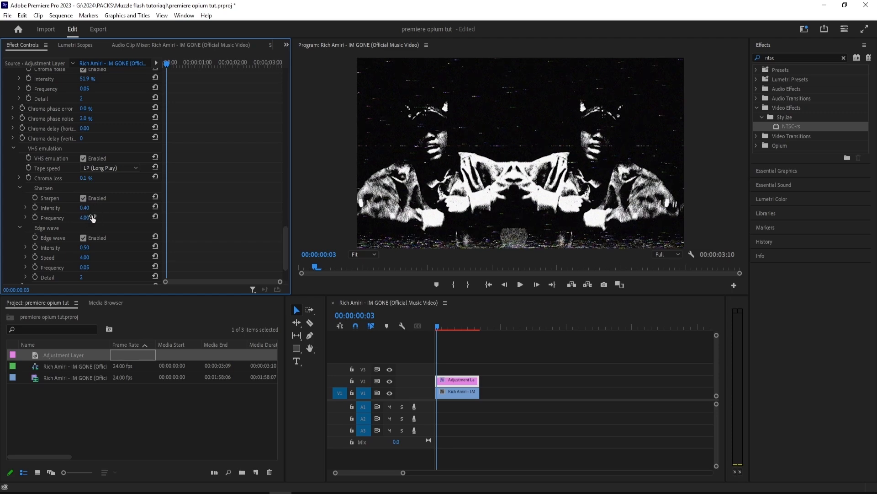
{"action": "scroll", "coordinate": [93, 216], "scroll_direction": "up", "scroll_amount": 10}
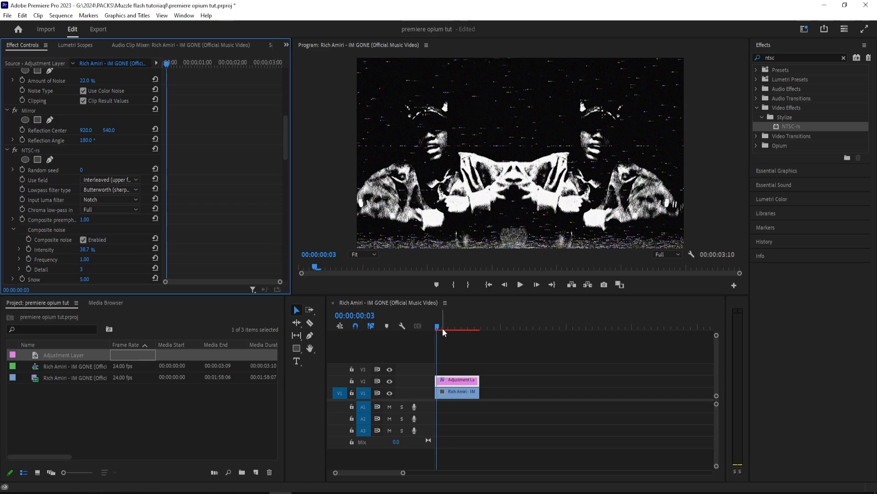
{"action": "left_click_drag", "start_coordinate": [442, 328], "coordinate": [465, 325]}
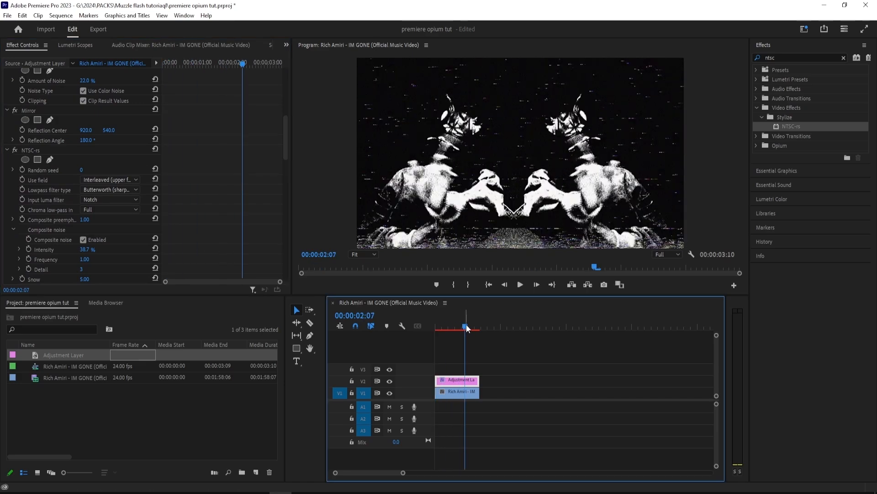
{"action": "key", "text": "Home"}
{"action": "key", "text": "space"}
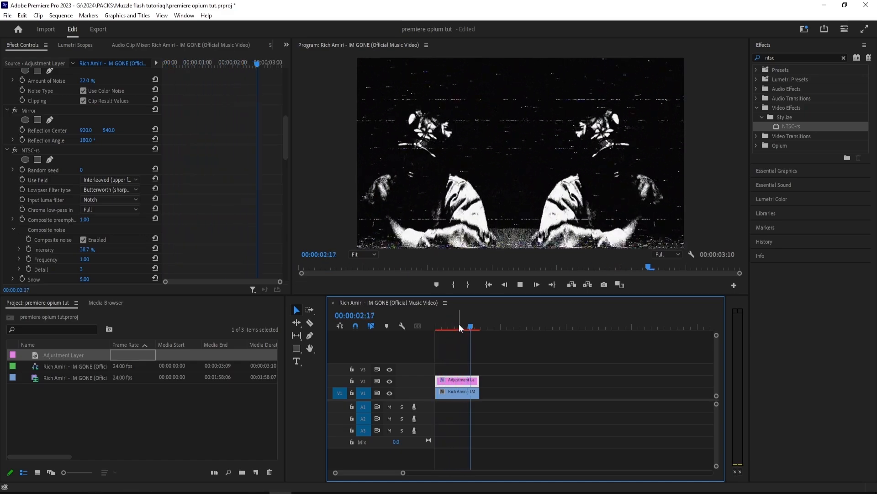
{"action": "left_click_drag", "start_coordinate": [459, 324], "coordinate": [407, 327]}
Step: Collapse the NTSC-rs effect and move it higher in the adjustment layer's effect order
{"action": "left_click", "coordinate": [29, 150]}
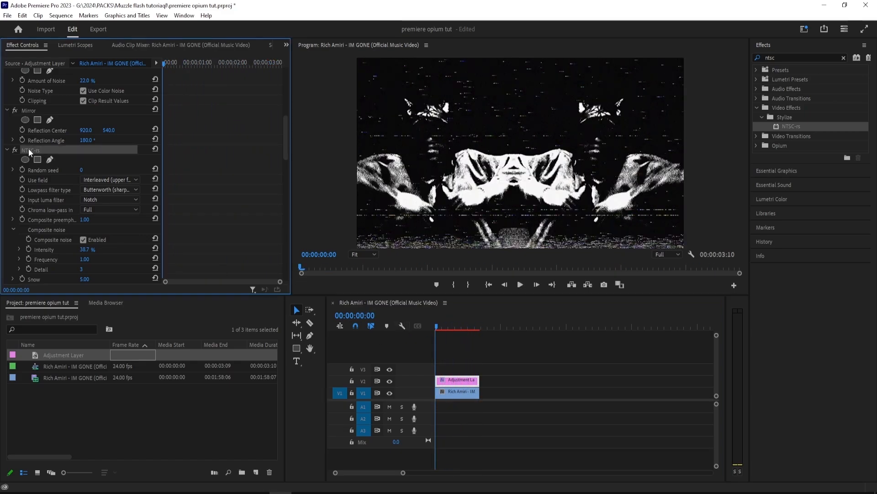
{"action": "left_click", "coordinate": [7, 150]}
{"action": "left_click_drag", "start_coordinate": [39, 258], "coordinate": [48, 141]}
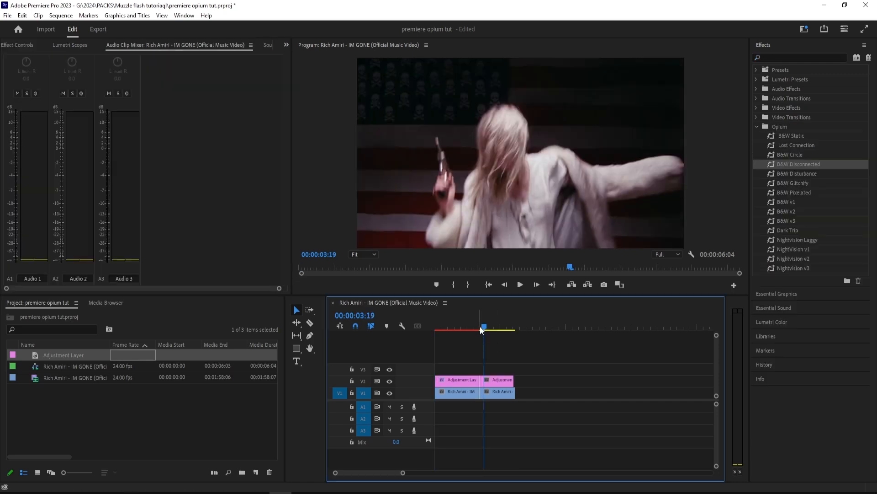
Step: Apply the Nightvision Laggy preset from the Opium folder to the second adjustment layer and play back the result
{"action": "mouse_move", "coordinate": [484, 320]}
{"action": "left_mouse_down"}
{"action": "mouse_move", "coordinate": [501, 324]}
{"action": "mouse_move", "coordinate": [482, 326]}
{"action": "left_mouse_up"}
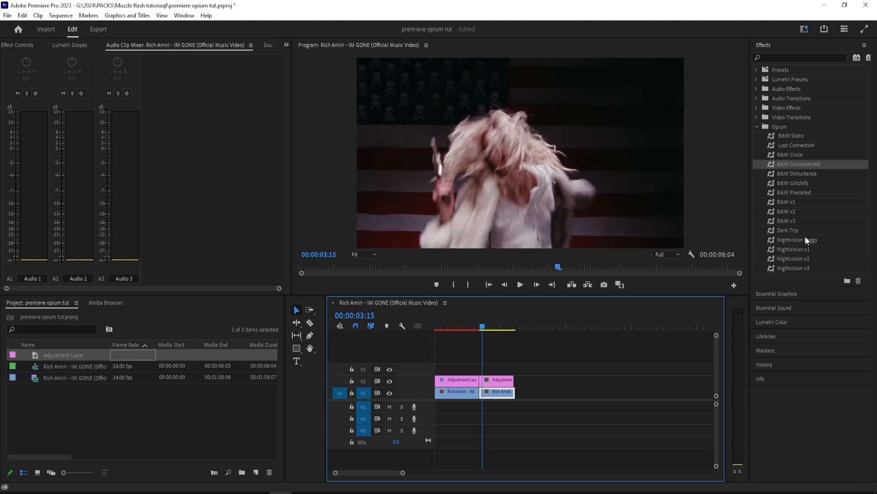
{"action": "left_click_drag", "start_coordinate": [804, 165], "coordinate": [511, 379]}
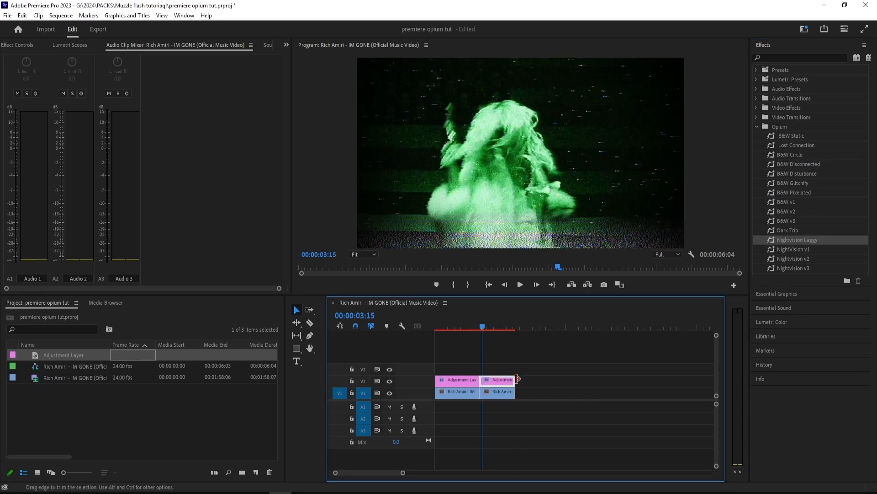
{"action": "left_click", "coordinate": [490, 324]}
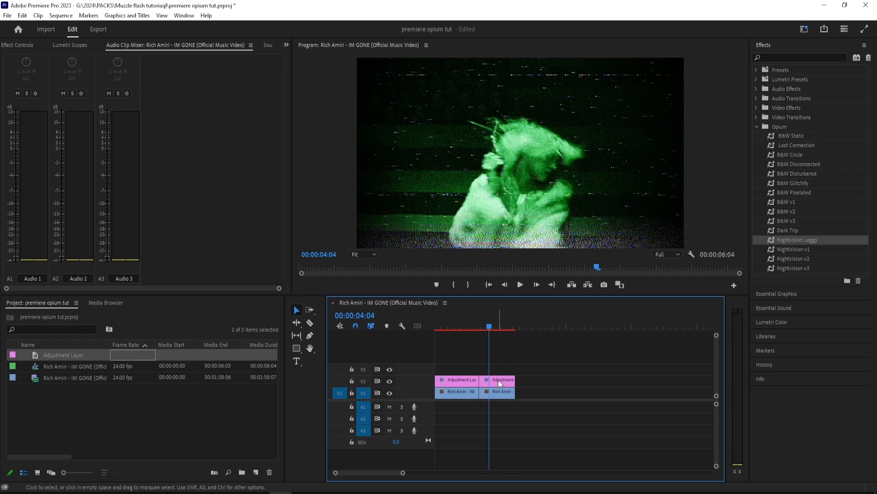
{"action": "key", "text": "space"}
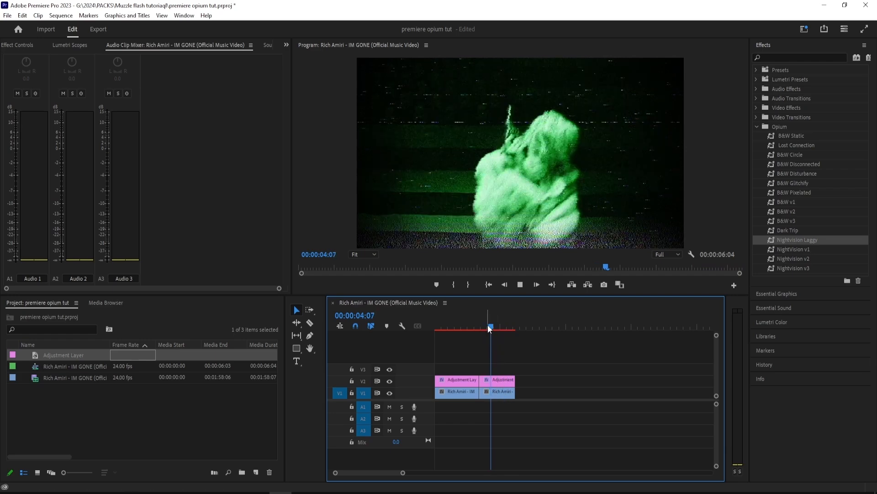
{"action": "key", "text": "space"}
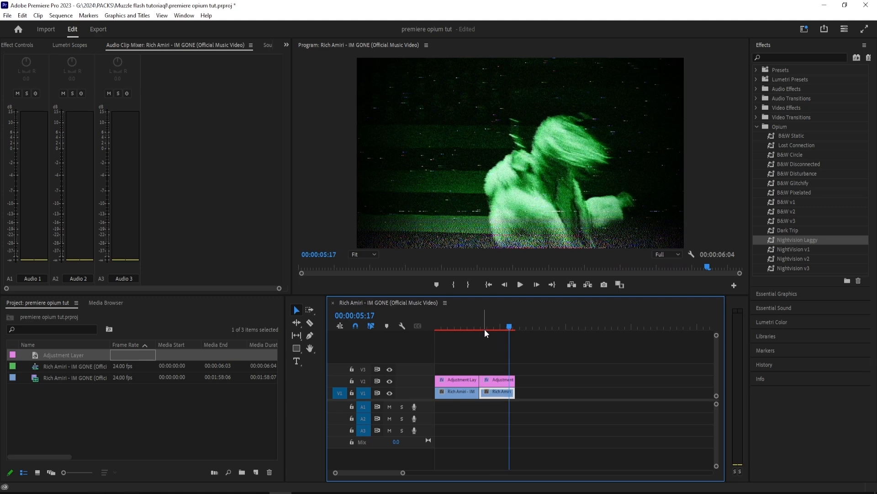